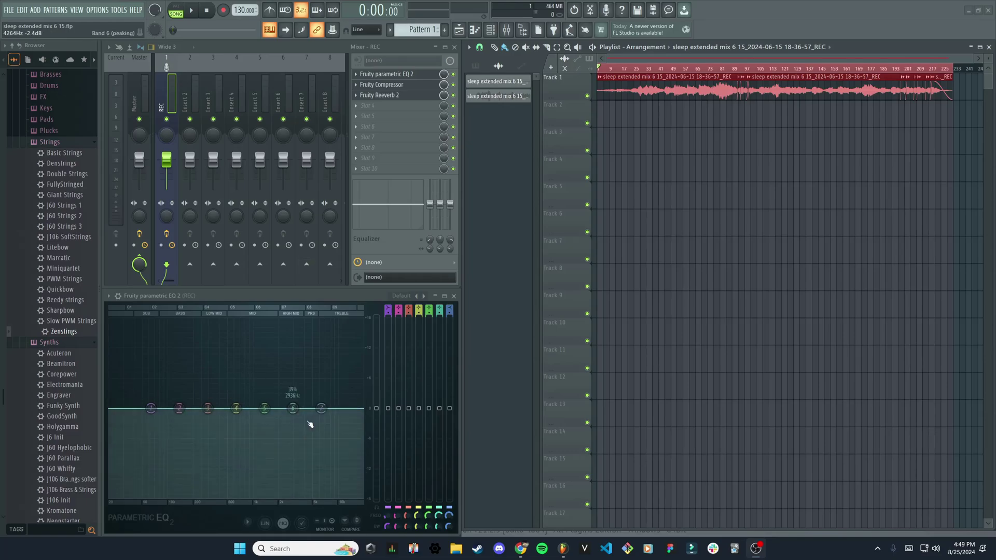
Collapse the sample browser by dragging its right edge to the far left
{"action": "left_click_drag", "start_coordinate": [99, 373], "coordinate": [2, 369]}
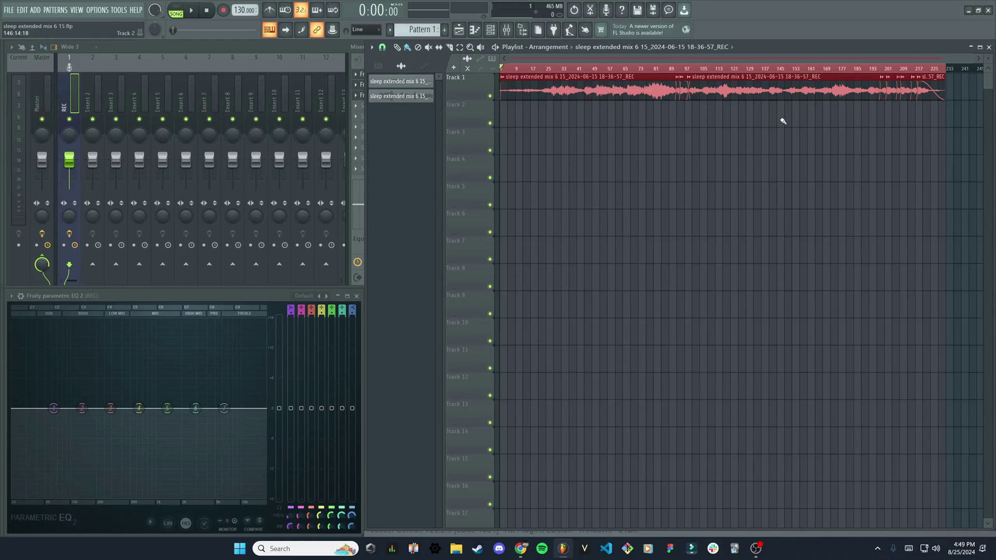
Play the recording and drag EQ band 7's high shelf to roughly -17 dB near 7 kHz
{"action": "left_click", "coordinate": [192, 10]}
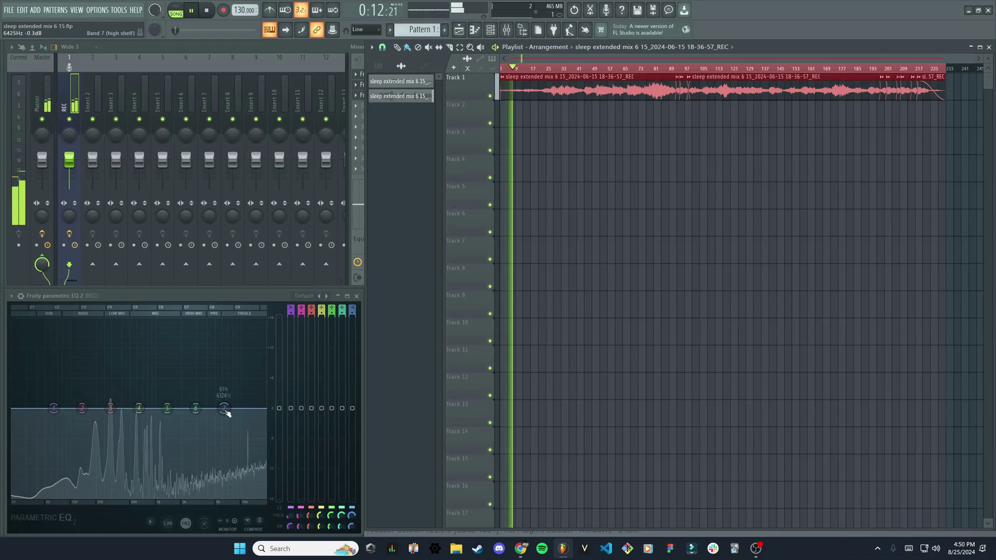
{"action": "left_click_drag", "start_coordinate": [224, 410], "coordinate": [199, 496]}
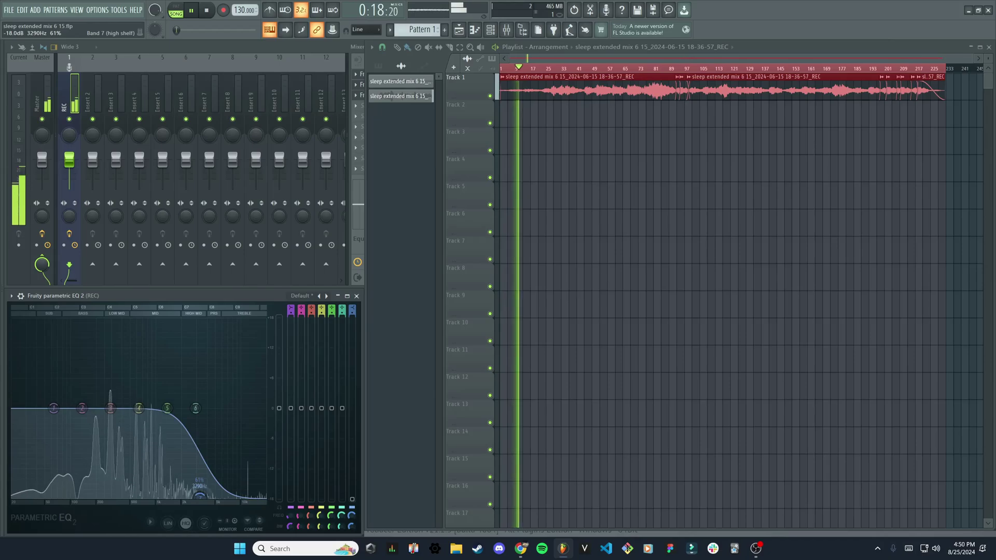
{"action": "left_click_drag", "start_coordinate": [199, 496], "coordinate": [228, 497]}
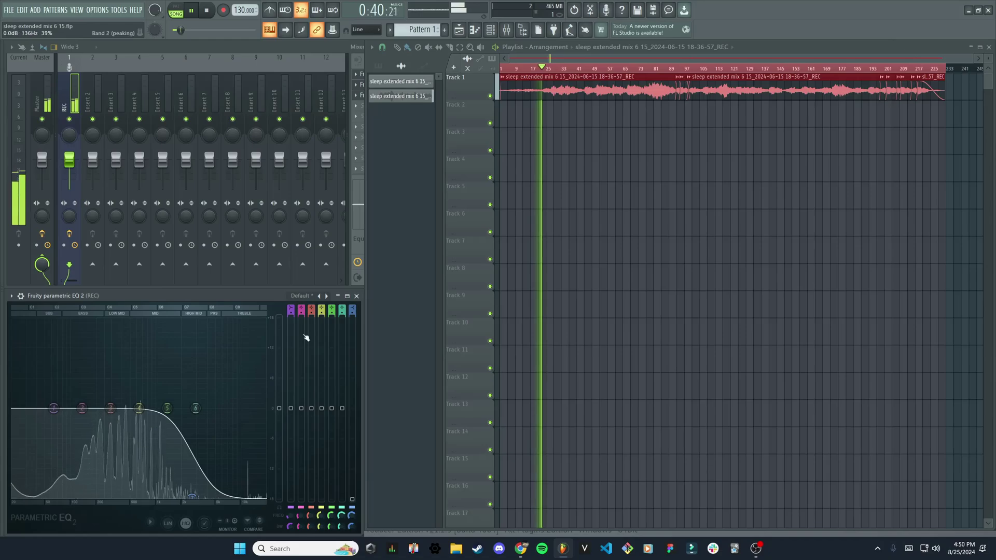
Pause, move the playhead to about bar 79, listen briefly, then pause again
{"action": "left_click", "coordinate": [192, 11]}
{"action": "left_click", "coordinate": [656, 72]}
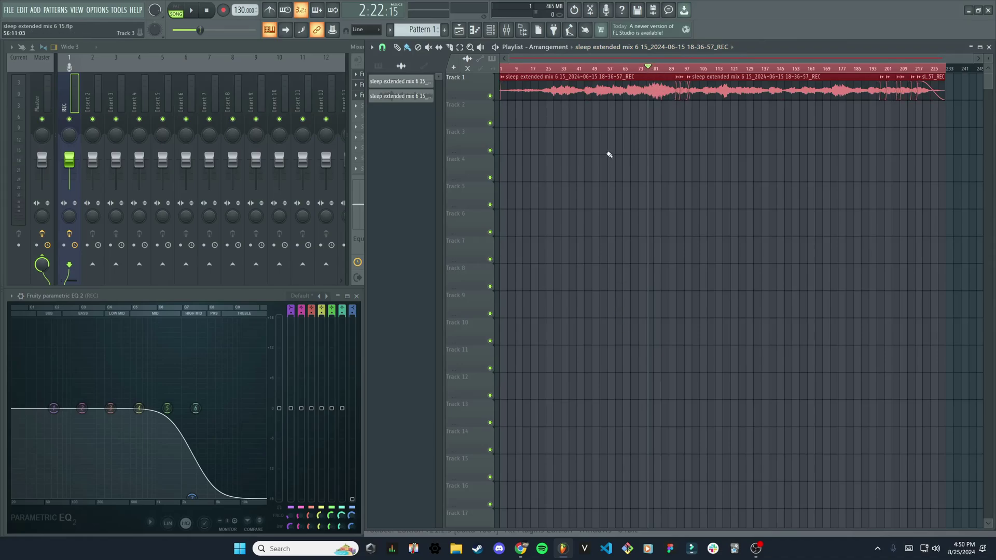
{"action": "left_click", "coordinate": [194, 10]}
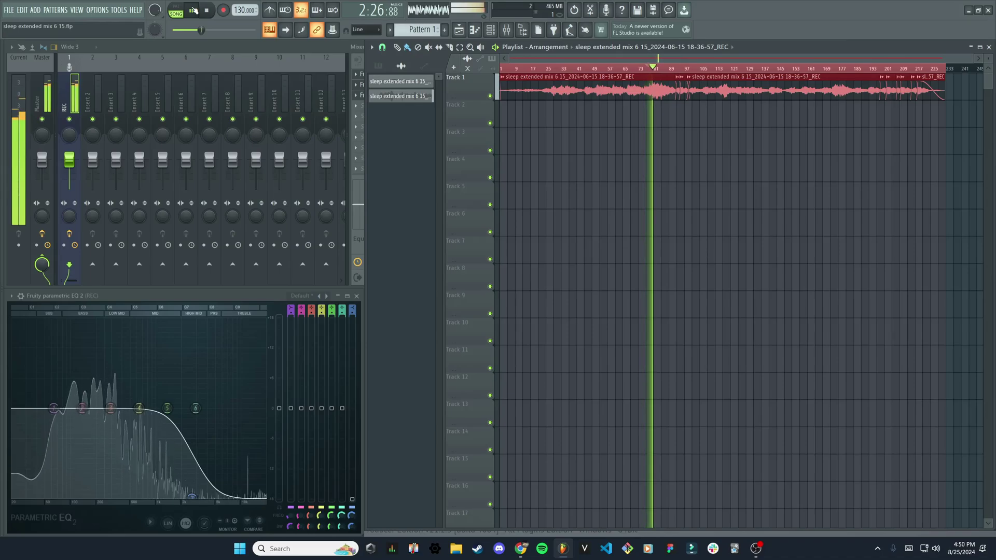
{"action": "left_click", "coordinate": [193, 11]}
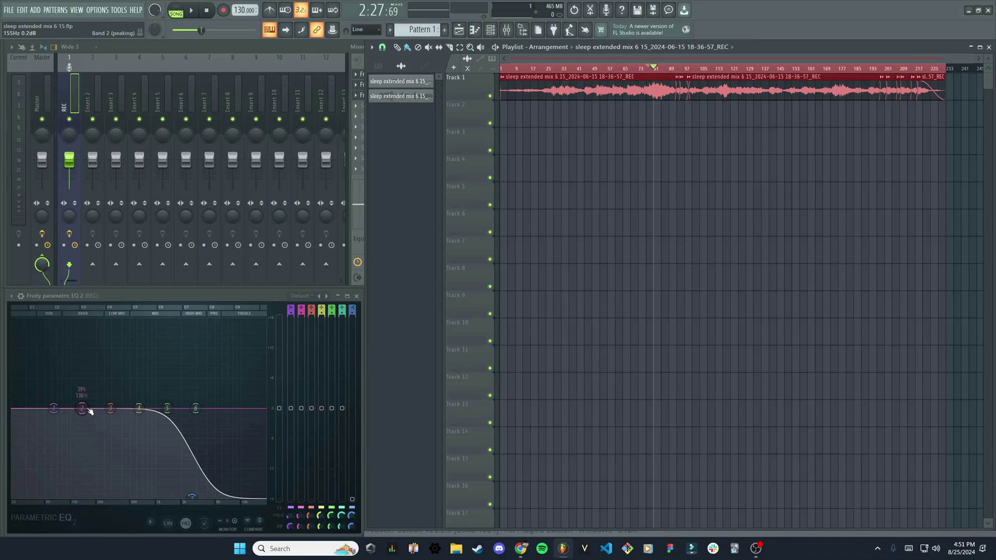
Shape EQ band 2 into a narrow dip of about -3.9 dB at 154 Hz
{"action": "left_click_drag", "start_coordinate": [91, 412], "coordinate": [88, 429]}
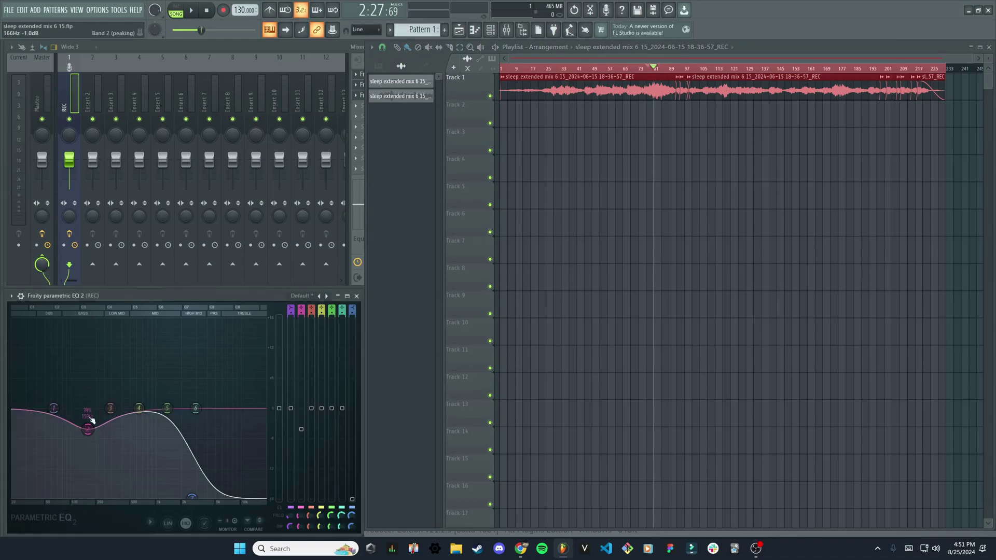
{"action": "key", "text": "ctrl+z"}
{"action": "key", "text": "ctrl+z"}
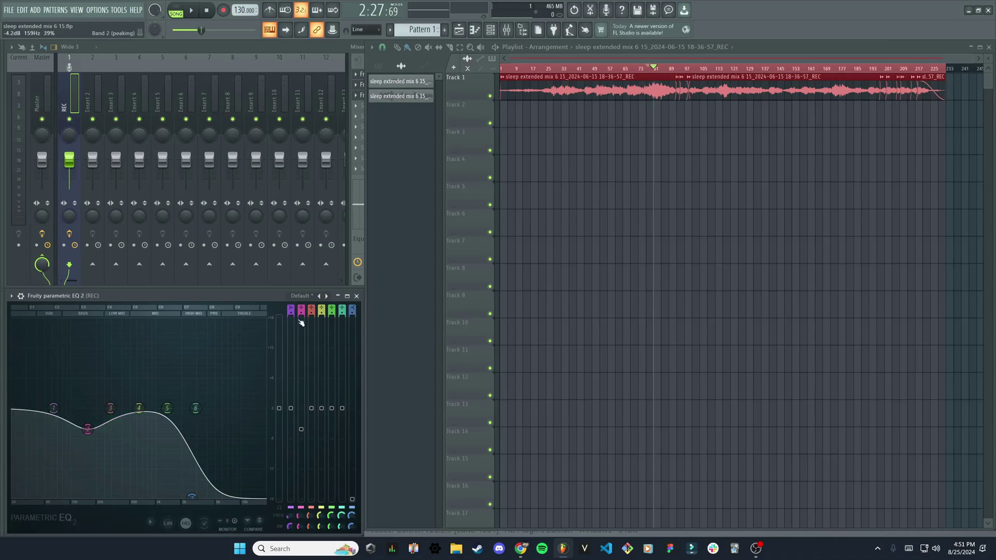
{"action": "mouse_move", "coordinate": [305, 434]}
{"action": "left_mouse_down"}
{"action": "mouse_move", "coordinate": [305, 324]}
{"action": "mouse_move", "coordinate": [305, 432]}
{"action": "left_mouse_up"}
{"action": "left_click_drag", "start_coordinate": [118, 408], "coordinate": [86, 428]}
{"action": "mouse_move", "coordinate": [299, 527]}
{"action": "left_mouse_down"}
{"action": "mouse_move", "coordinate": [300, 505]}
{"action": "mouse_move", "coordinate": [301, 534]}
{"action": "left_mouse_up"}
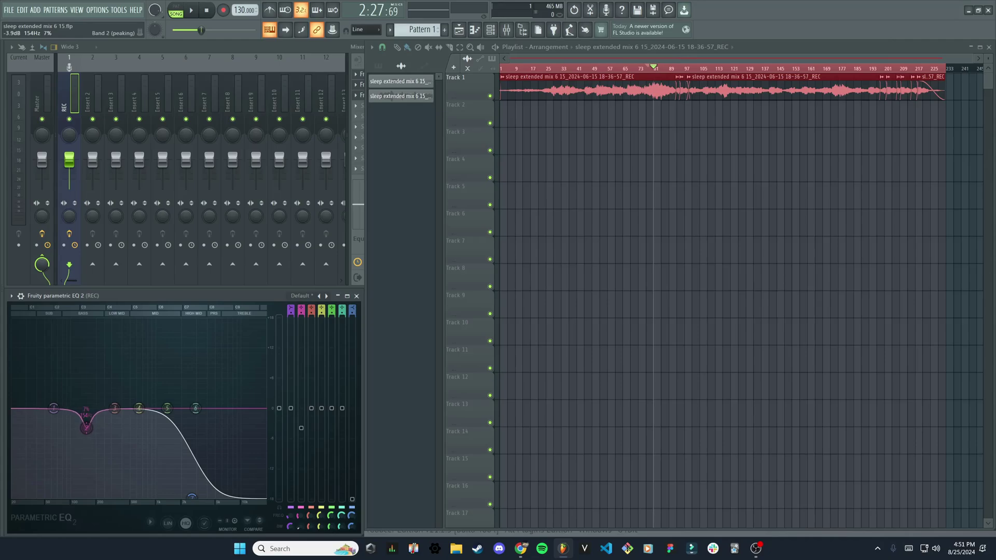
Listen back and rework band 2 into a -4.9 dB dip at 169 Hz, adjusting its bandwidth
{"action": "left_click", "coordinate": [191, 13]}
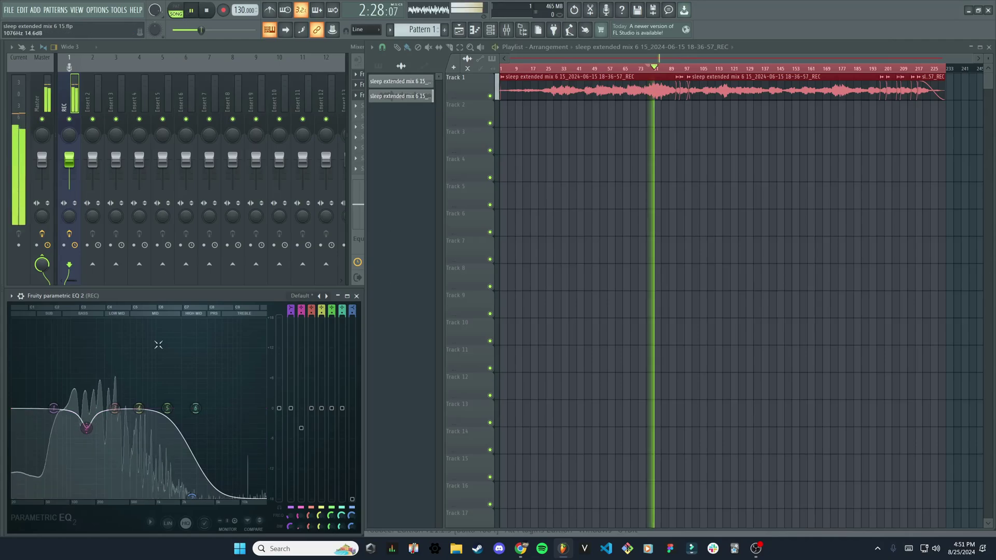
{"action": "left_click_drag", "start_coordinate": [87, 428], "coordinate": [93, 439]}
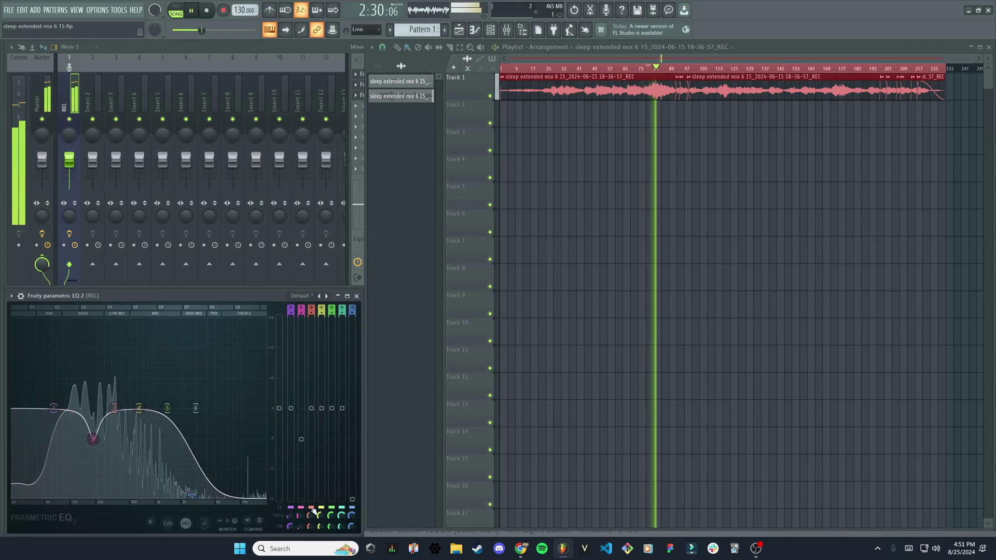
{"action": "scroll", "coordinate": [93, 439], "scroll_direction": "down", "scroll_amount": 3}
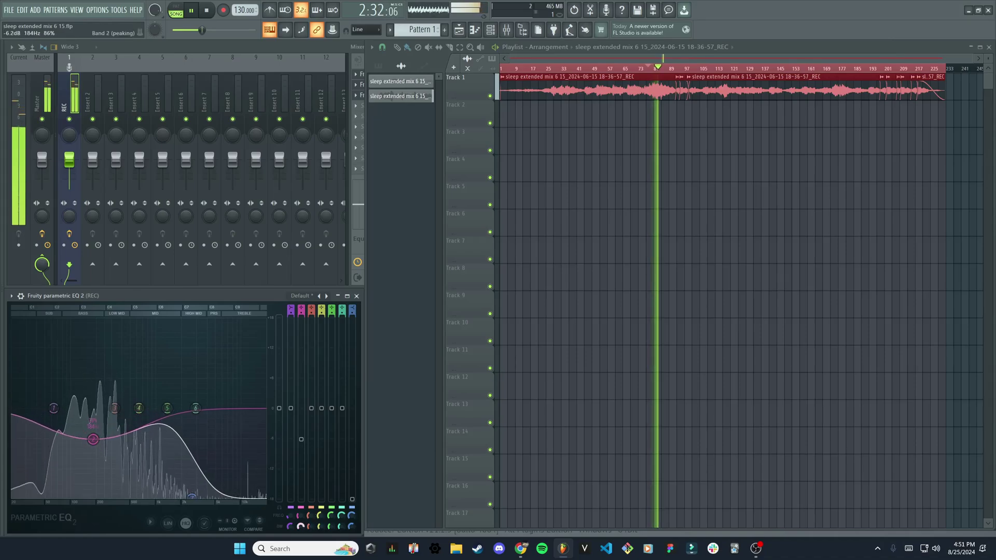
{"action": "left_click", "coordinate": [191, 11]}
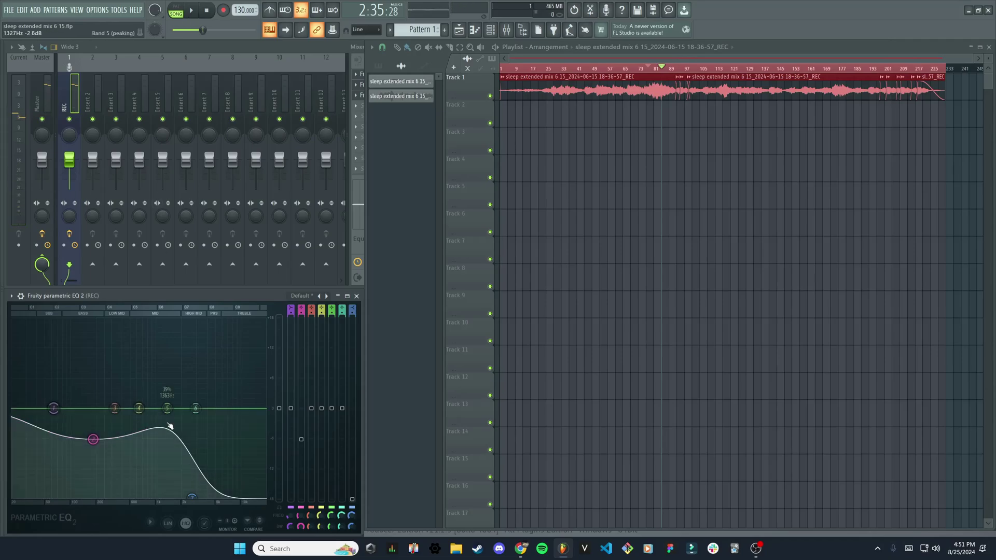
{"action": "mouse_move", "coordinate": [92, 439]}
{"action": "left_mouse_down"}
{"action": "mouse_move", "coordinate": [94, 414]}
{"action": "mouse_move", "coordinate": [92, 433]}
{"action": "left_mouse_up"}
{"action": "left_click_drag", "start_coordinate": [307, 527], "coordinate": [45, 440]}
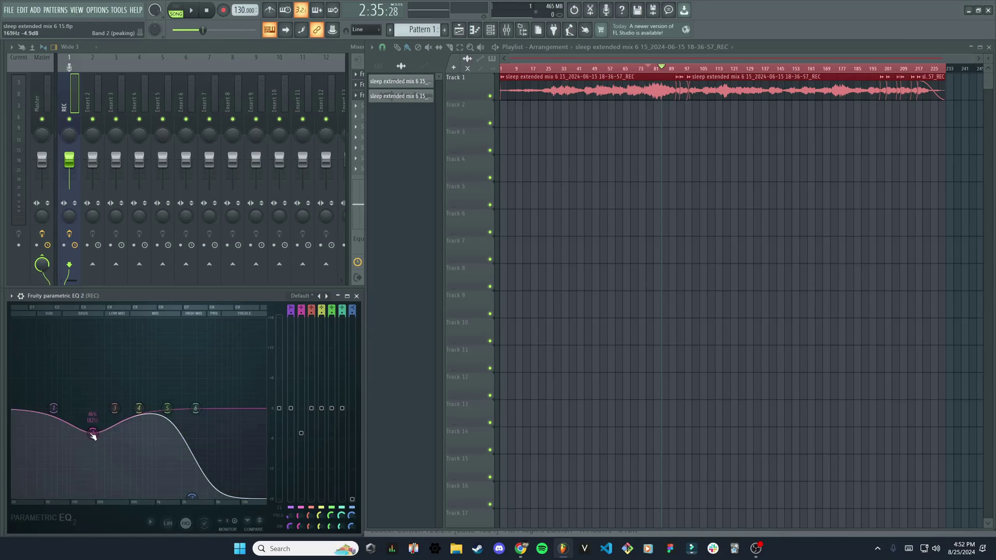
Fine-tune band 2 to about -4 dB, then try a band 5 boost near 1.4 kHz and return it to 0 dB
{"action": "mouse_move", "coordinate": [97, 439]}
{"action": "left_mouse_down"}
{"action": "mouse_move", "coordinate": [93, 420]}
{"action": "mouse_move", "coordinate": [95, 434]}
{"action": "left_mouse_up"}
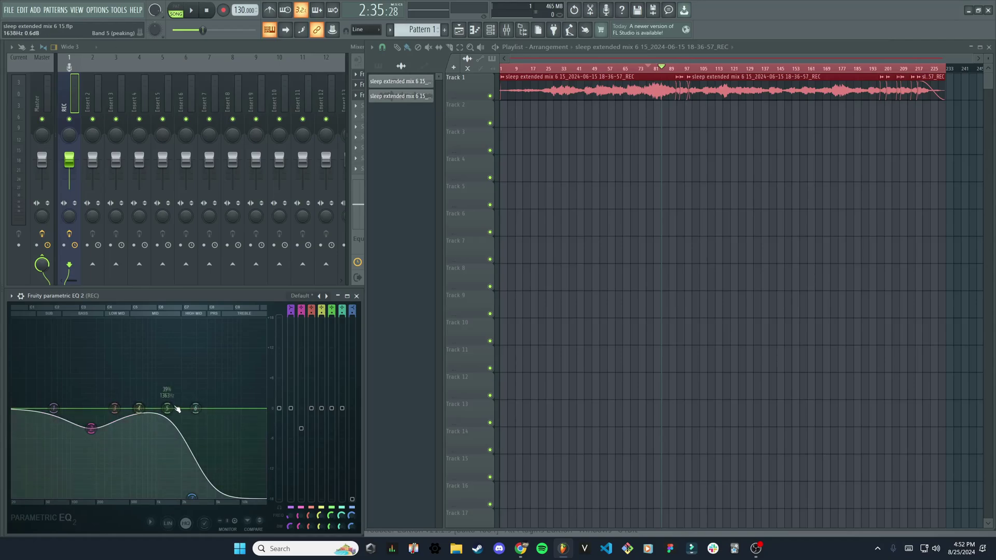
{"action": "left_click_drag", "start_coordinate": [177, 409], "coordinate": [175, 349]}
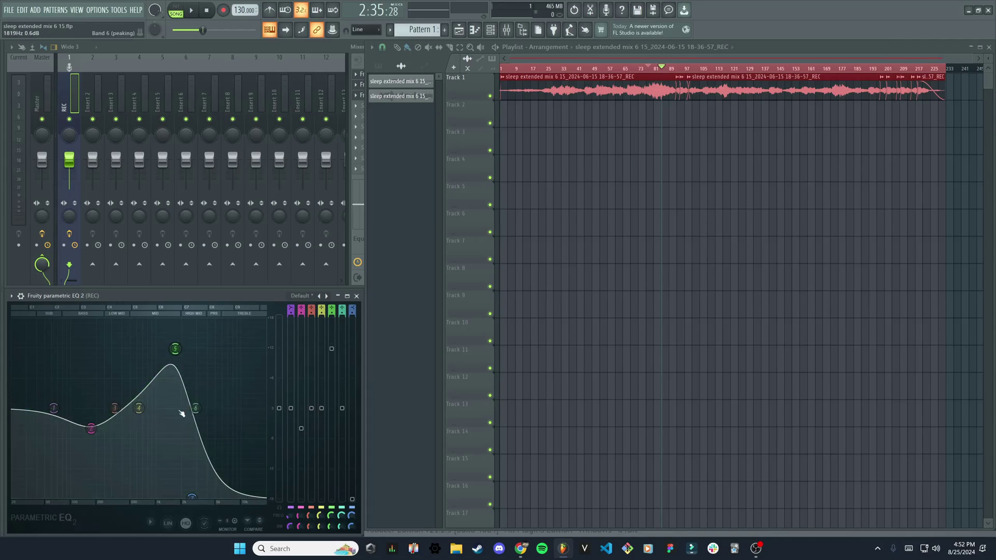
{"action": "left_click_drag", "start_coordinate": [175, 349], "coordinate": [166, 409]}
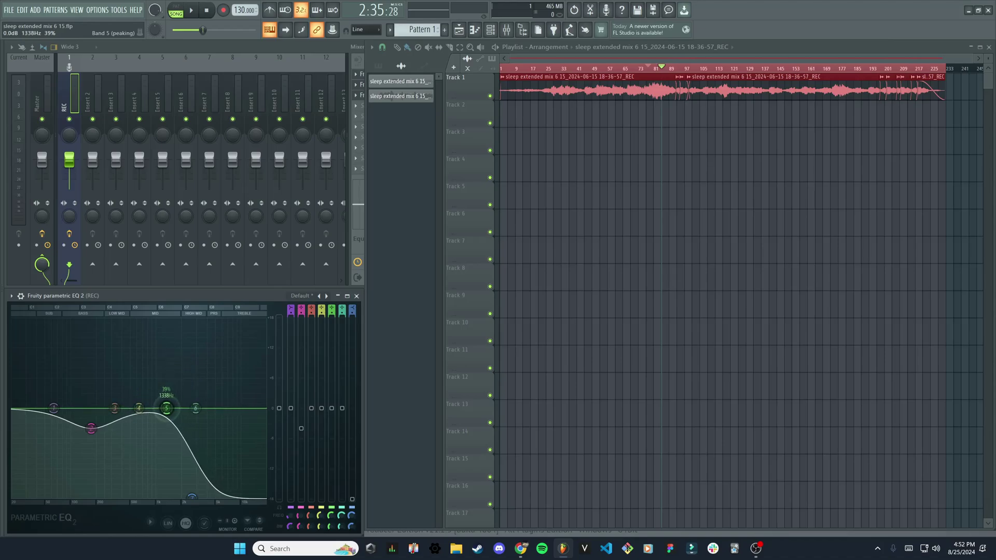
Reset Fruity Parametric EQ 2 to its Default preset
{"action": "left_click", "coordinate": [11, 296]}
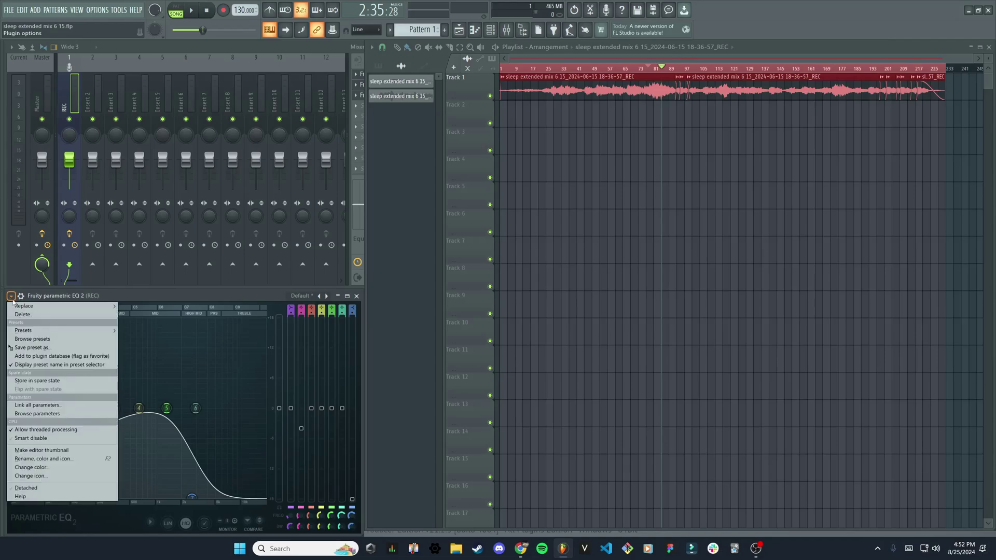
{"action": "mouse_move", "coordinate": [55, 332]}
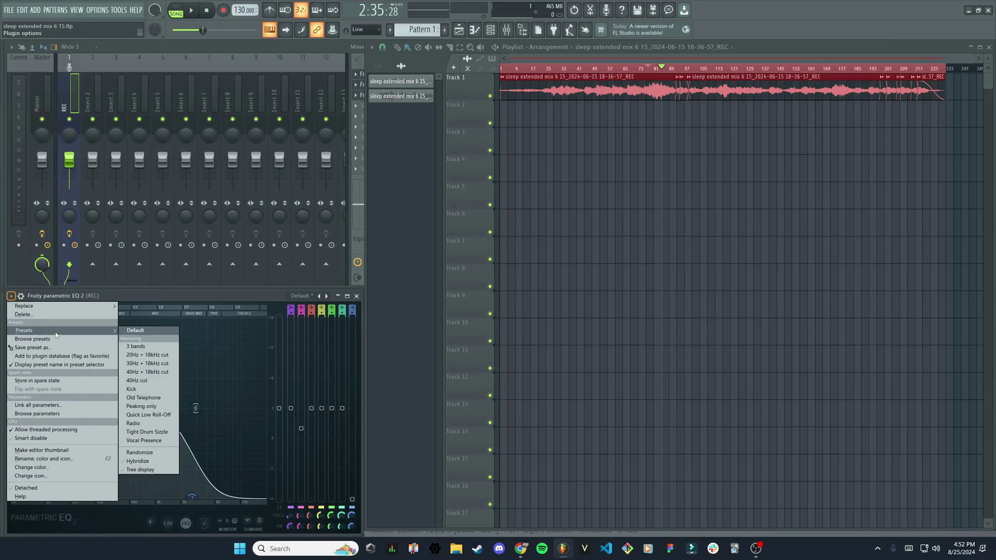
{"action": "left_click", "coordinate": [153, 333]}
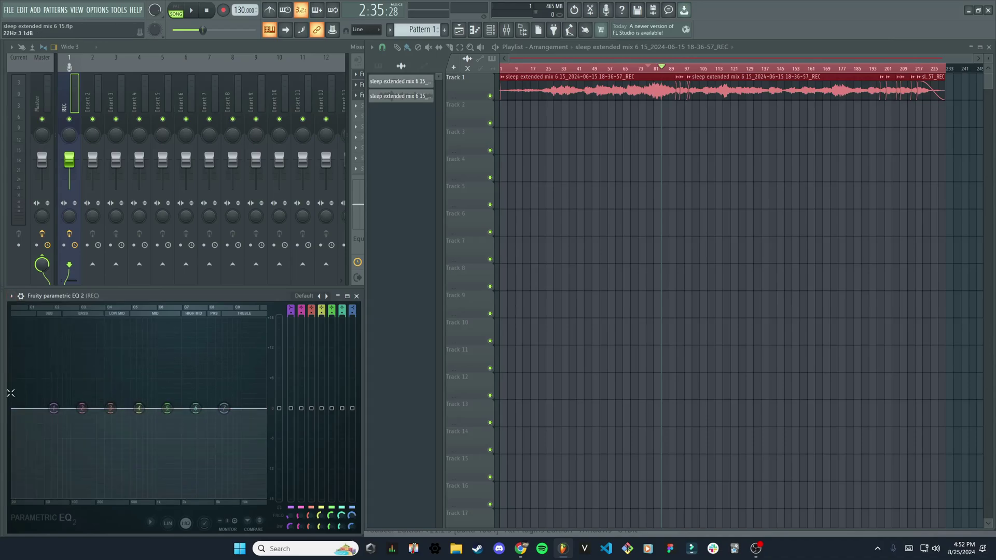
Load the 3 bands preset and dip its middle band to -4 dB near 757 Hz
{"action": "left_click", "coordinate": [11, 295]}
{"action": "mouse_move", "coordinate": [88, 330]}
{"action": "left_click", "coordinate": [138, 346]}
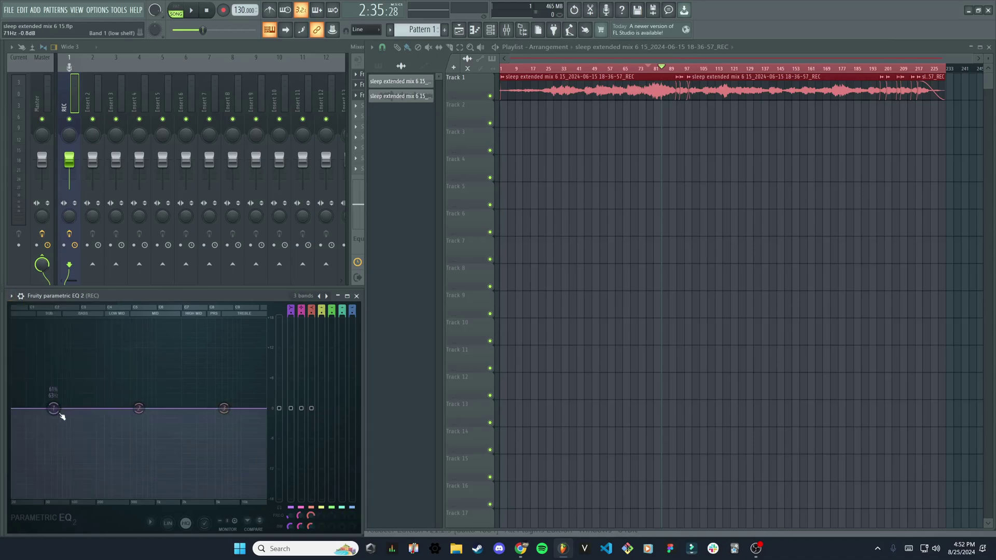
{"action": "mouse_move", "coordinate": [138, 408]}
{"action": "left_mouse_down"}
{"action": "mouse_move", "coordinate": [145, 429]}
{"action": "mouse_move", "coordinate": [136, 421]}
{"action": "left_mouse_up"}
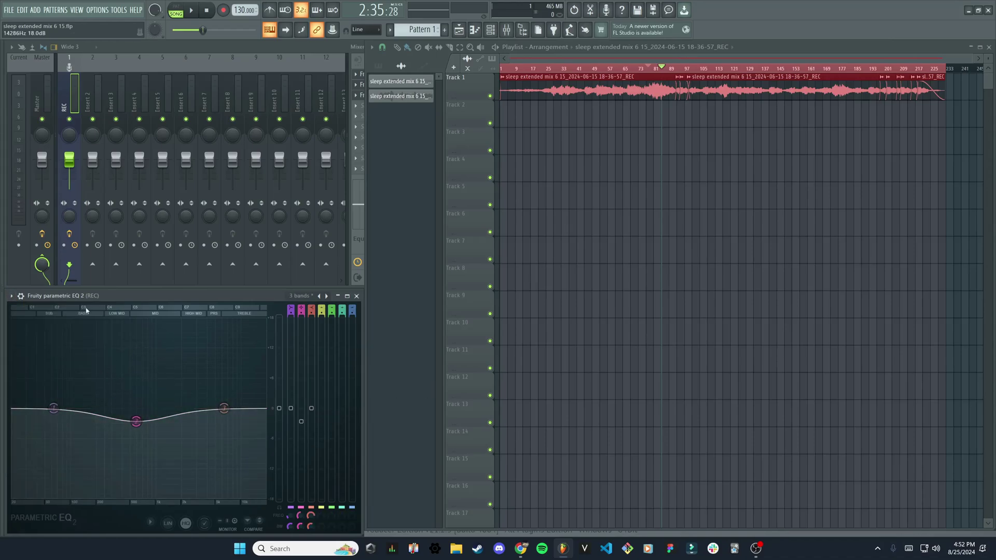
{"action": "left_click", "coordinate": [10, 296]}
{"action": "mouse_move", "coordinate": [85, 333]}
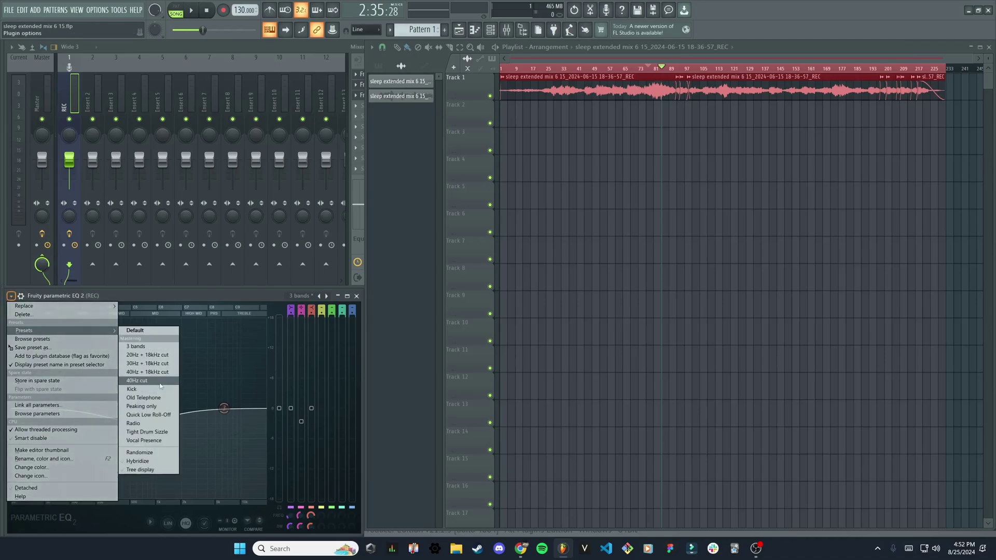
Try the 20Hz + 18kHz cut preset, then settle on the Kick preset
{"action": "left_click", "coordinate": [162, 356]}
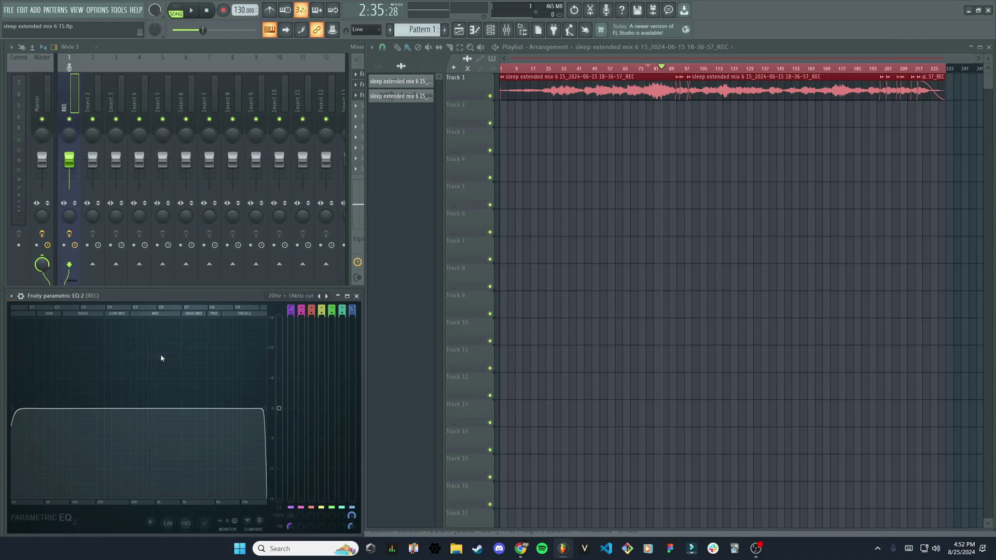
{"action": "left_click", "coordinate": [11, 296]}
{"action": "mouse_move", "coordinate": [78, 331]}
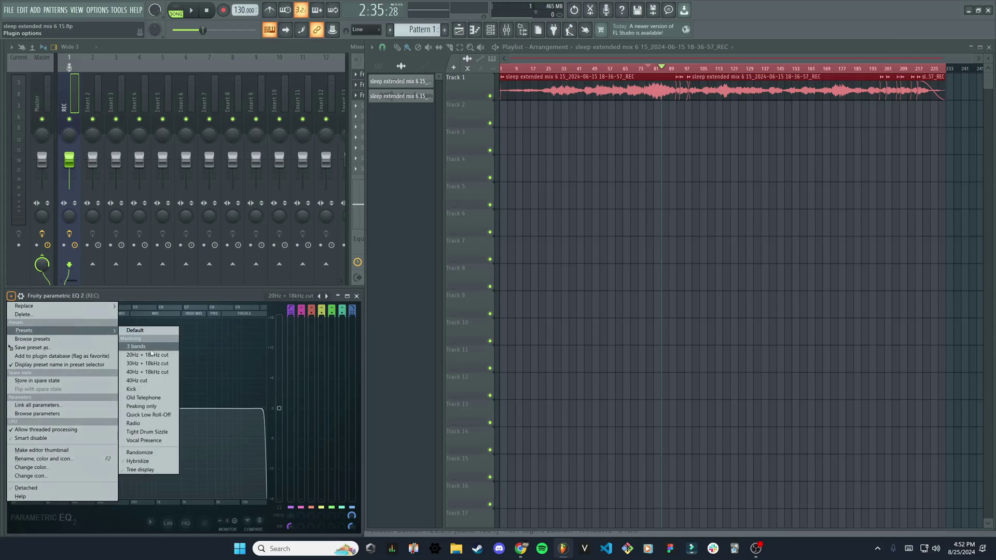
{"action": "left_click", "coordinate": [148, 389]}
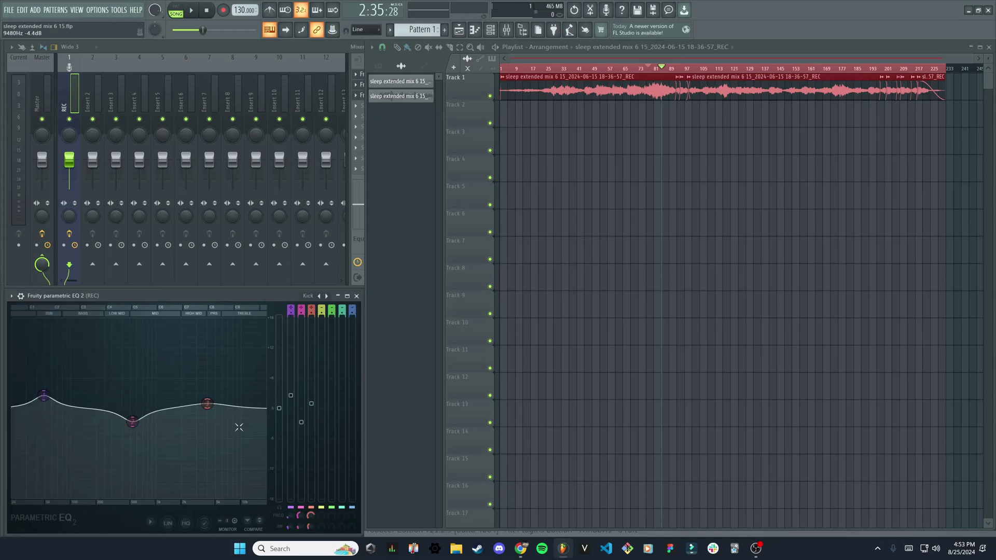
{"action": "left_click", "coordinate": [11, 296]}
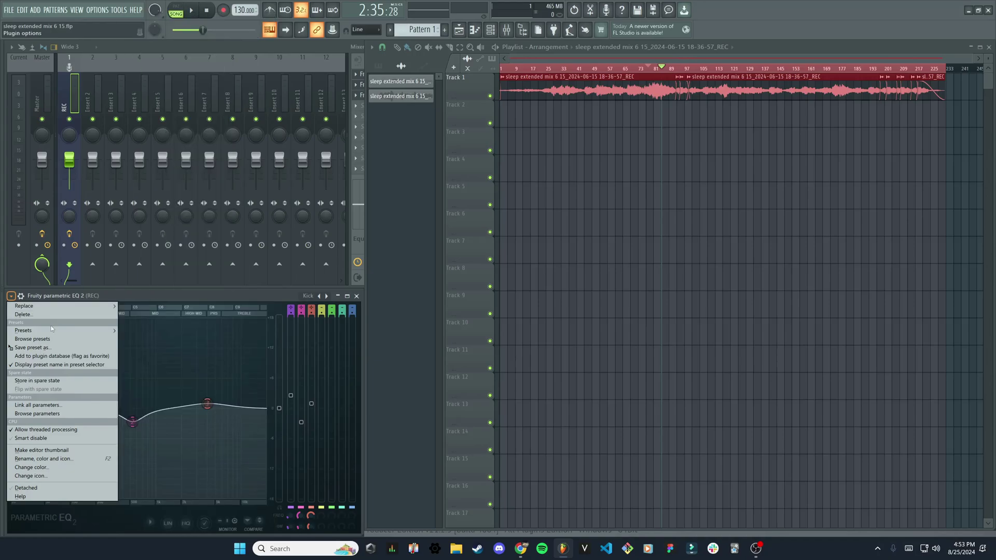
{"action": "left_click", "coordinate": [193, 294]}
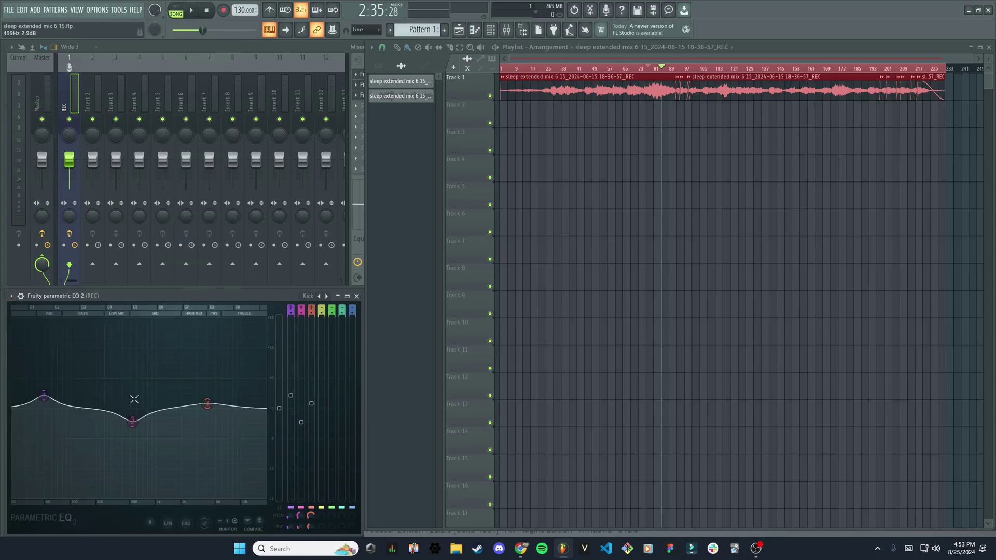
Toggle View band tokens so the numbered band markers show on the Kick curve
{"action": "left_click", "coordinate": [206, 527]}
{"action": "left_click", "coordinate": [206, 527]}
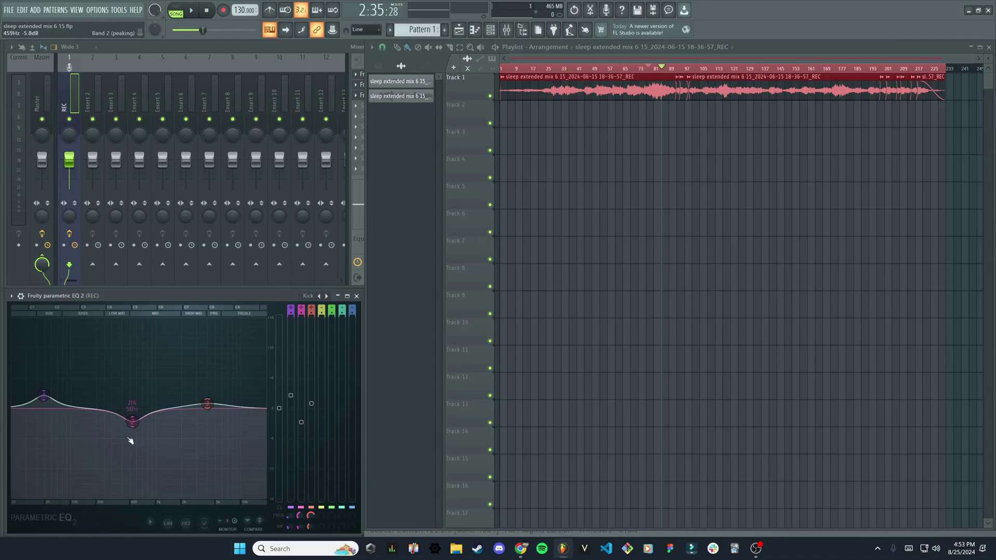
{"action": "left_click", "coordinate": [206, 527]}
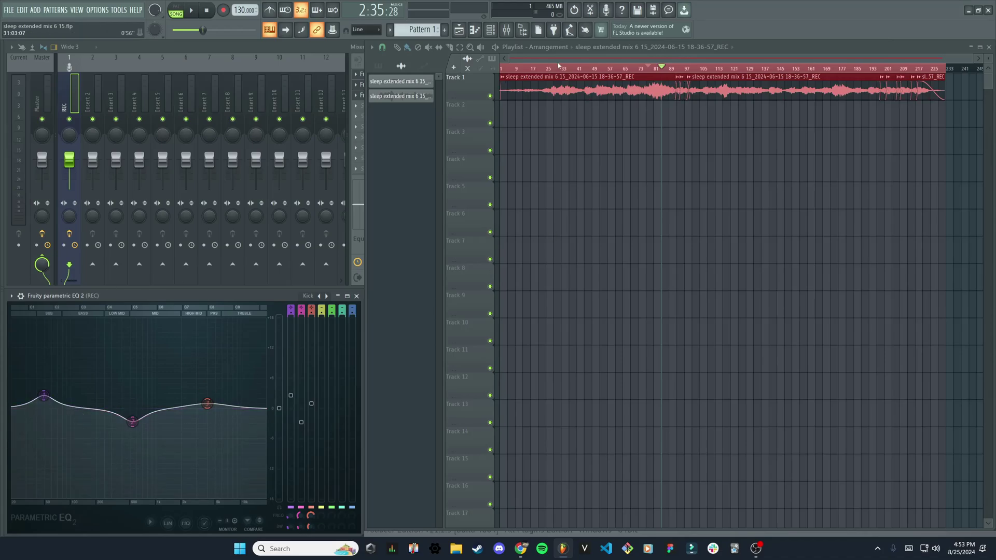
Load Soundgoodizer into Slot 4 of the REC mixer insert
{"action": "left_click", "coordinate": [71, 100]}
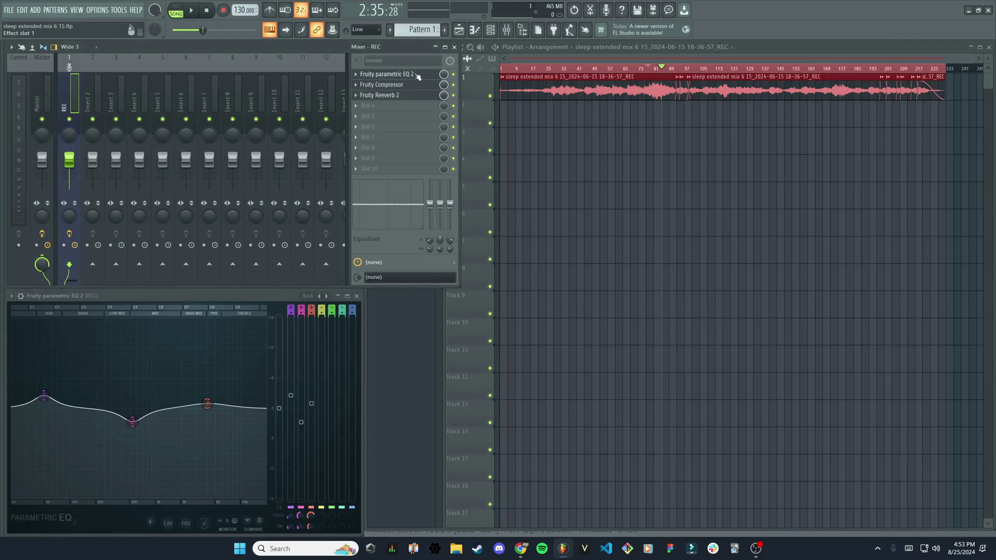
{"action": "left_click", "coordinate": [382, 107]}
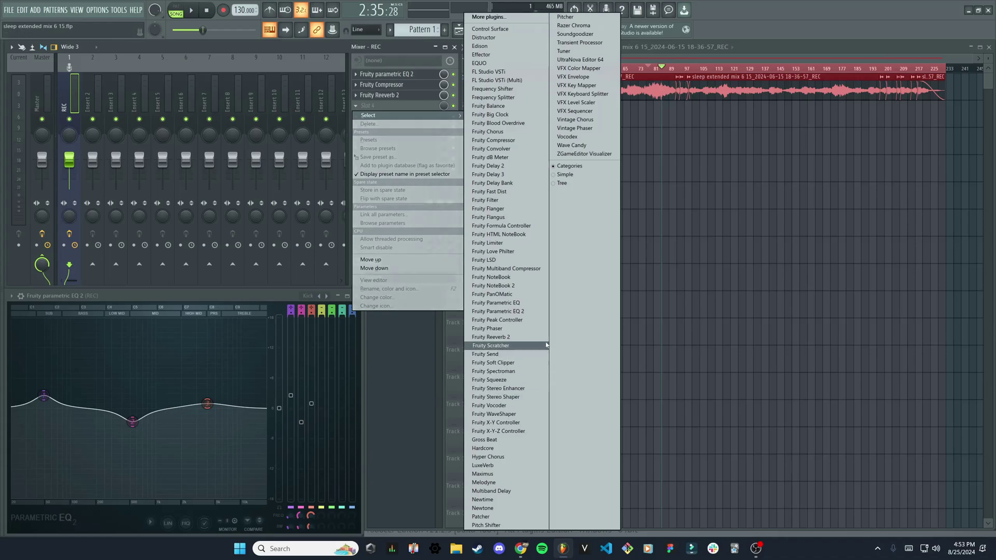
{"action": "left_click", "coordinate": [574, 33]}
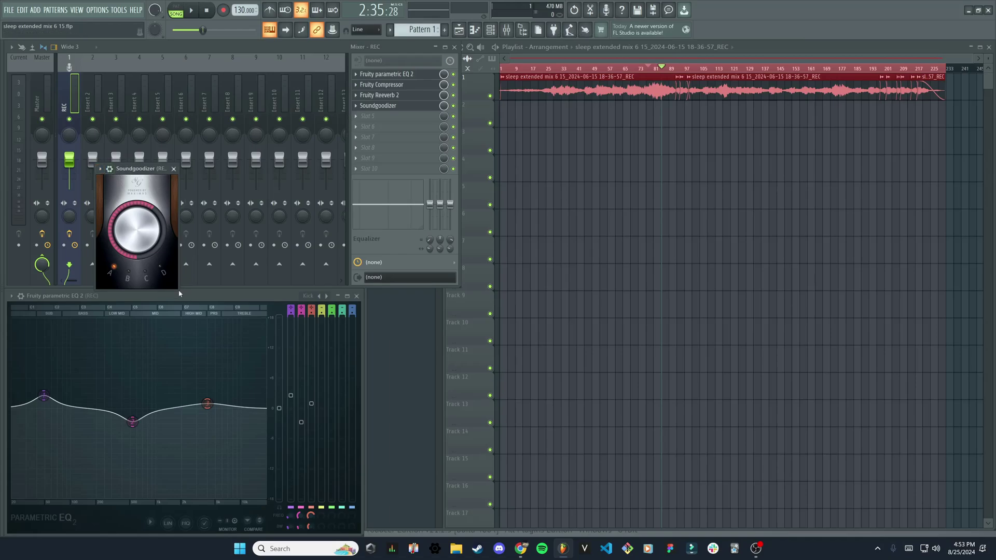
Switch Soundgoodizer to mode A and bring the playlist forward, rewound to the start
{"action": "left_click_drag", "start_coordinate": [140, 172], "coordinate": [309, 180]}
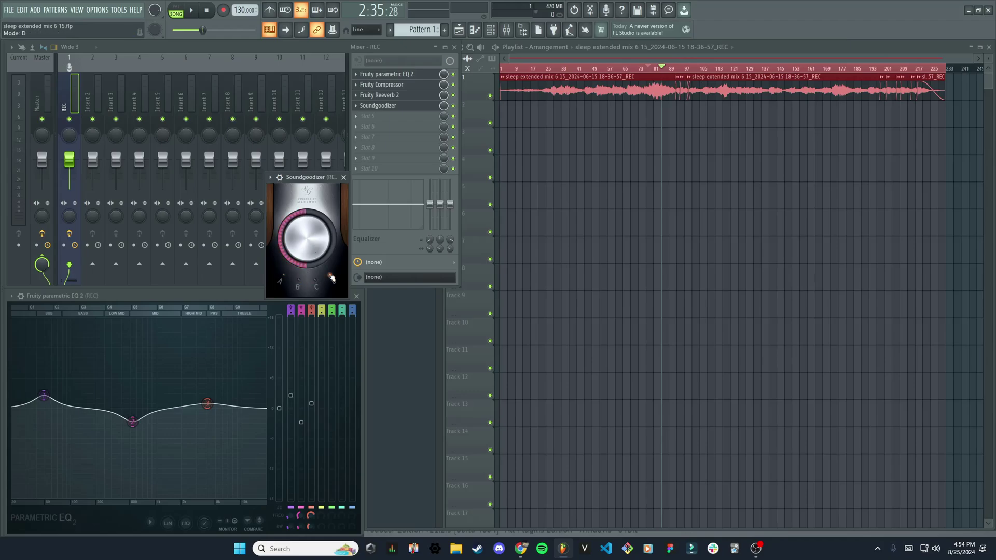
{"action": "left_click", "coordinate": [284, 276]}
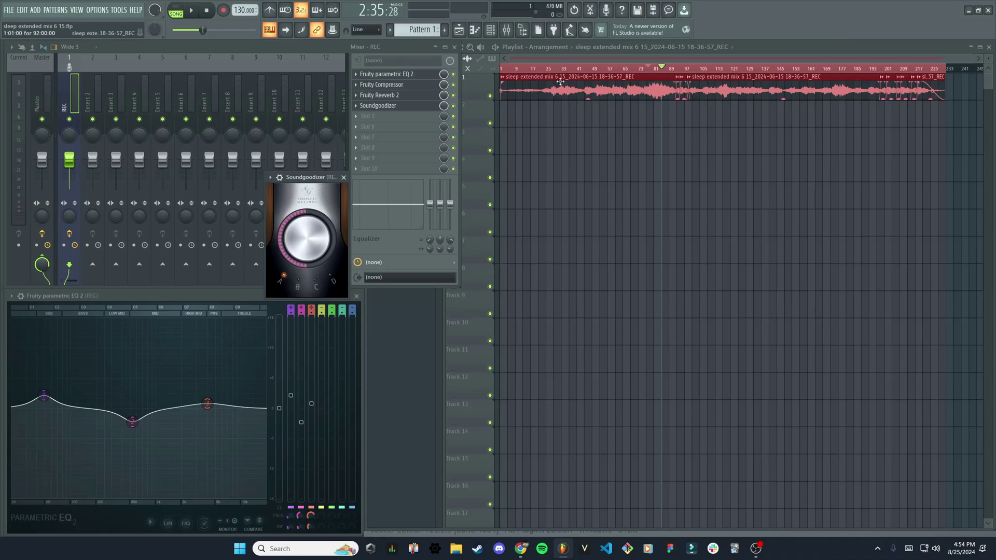
{"action": "left_click", "coordinate": [452, 83]}
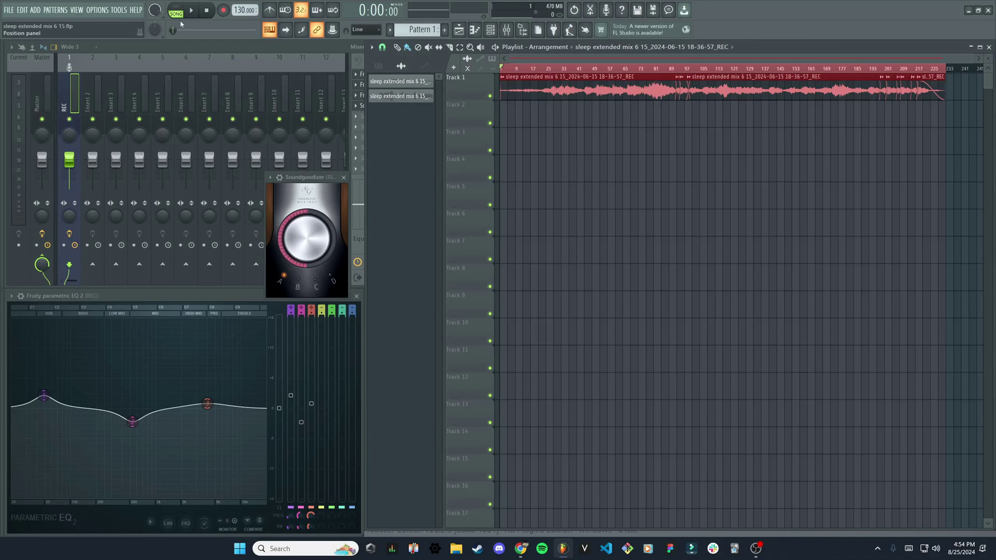
Start playback and experiment with EQ 2 bands 3 and 2, resetting band 2 to flat
{"action": "left_click", "coordinate": [191, 10]}
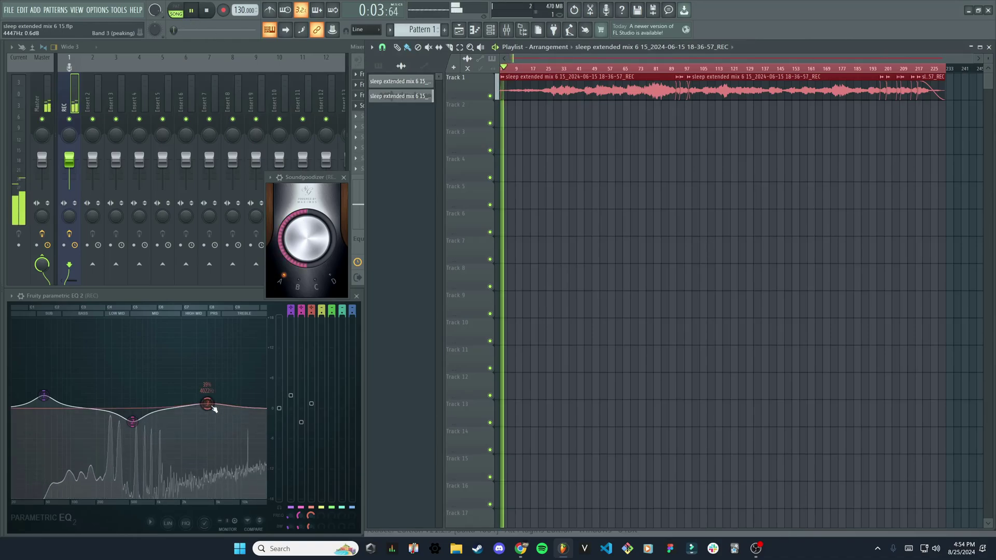
{"action": "left_click_drag", "start_coordinate": [210, 406], "coordinate": [231, 497]}
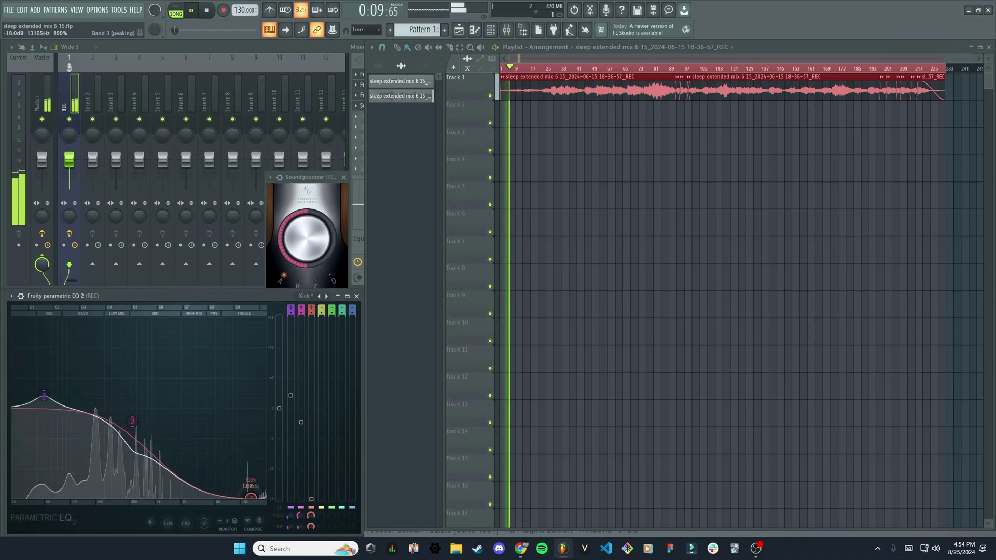
{"action": "left_click_drag", "start_coordinate": [132, 422], "coordinate": [154, 382]}
{"action": "right_click", "coordinate": [154, 382]}
Load EQ 2's Default preset, then add a 6 dB dip at 439 Hz and an -18 dB high shelf from about 1953 Hz
{"action": "left_click", "coordinate": [11, 296]}
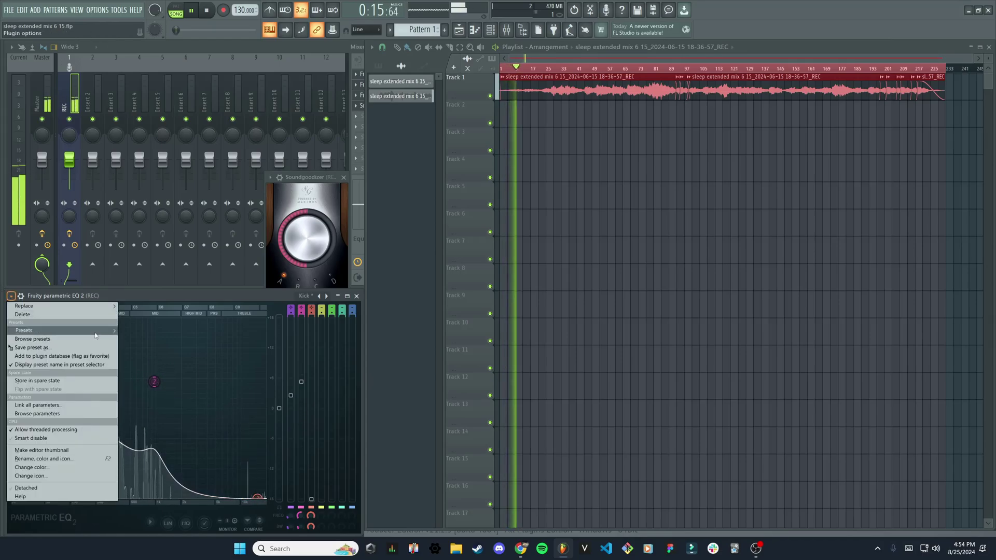
{"action": "mouse_move", "coordinate": [57, 331]}
{"action": "left_click", "coordinate": [135, 331]}
{"action": "left_click_drag", "start_coordinate": [223, 410], "coordinate": [214, 496]}
{"action": "left_click_drag", "start_coordinate": [111, 408], "coordinate": [127, 440]}
{"action": "left_click_drag", "start_coordinate": [199, 497], "coordinate": [181, 495]}
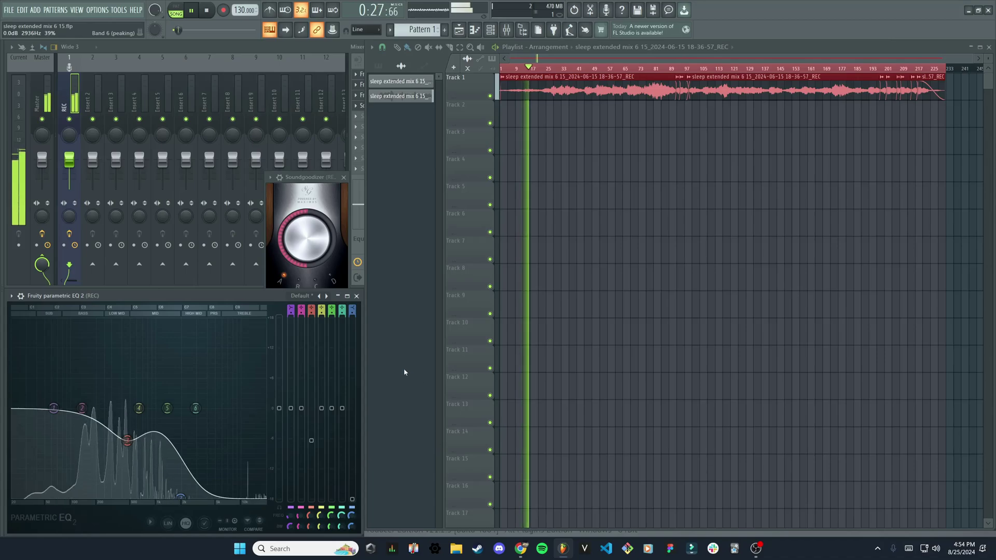
Put Soundgoodizer on mode B and pause playback
{"action": "left_click", "coordinate": [307, 238]}
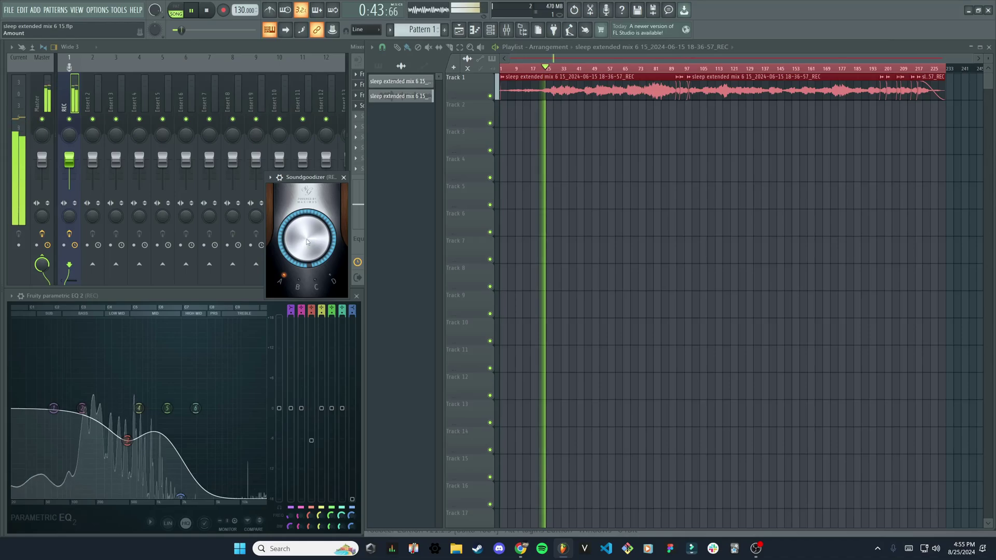
{"action": "left_click", "coordinate": [299, 281]}
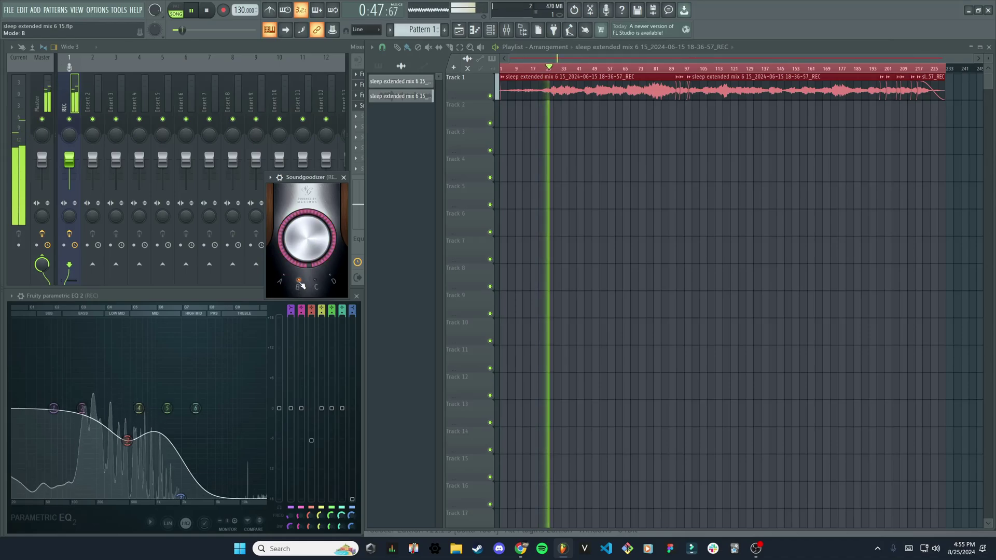
{"action": "left_click", "coordinate": [193, 12]}
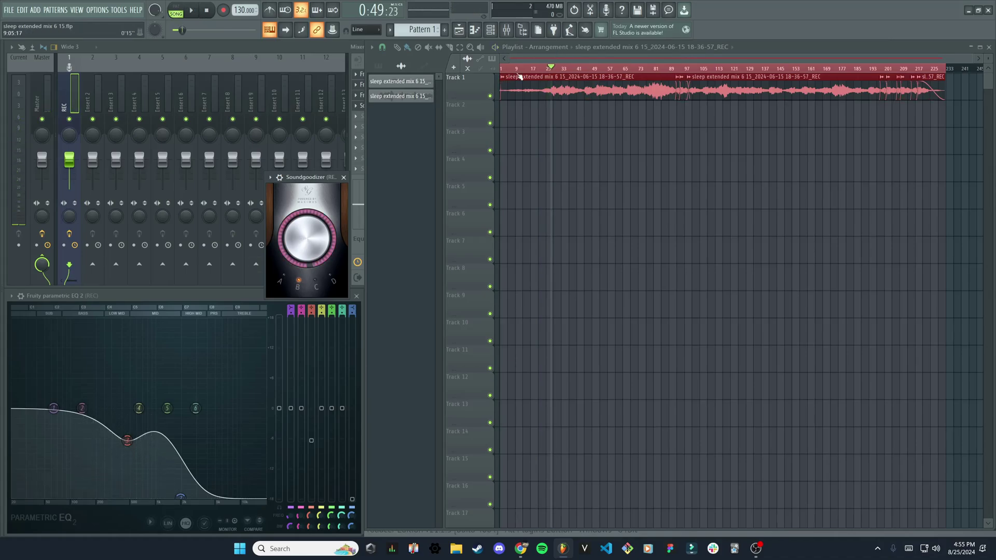
Move the playhead back to bar 7 and resume playback with Soundgoodizer on mode B
{"action": "left_click_drag", "start_coordinate": [523, 68], "coordinate": [513, 68]}
{"action": "left_click", "coordinate": [302, 277]}
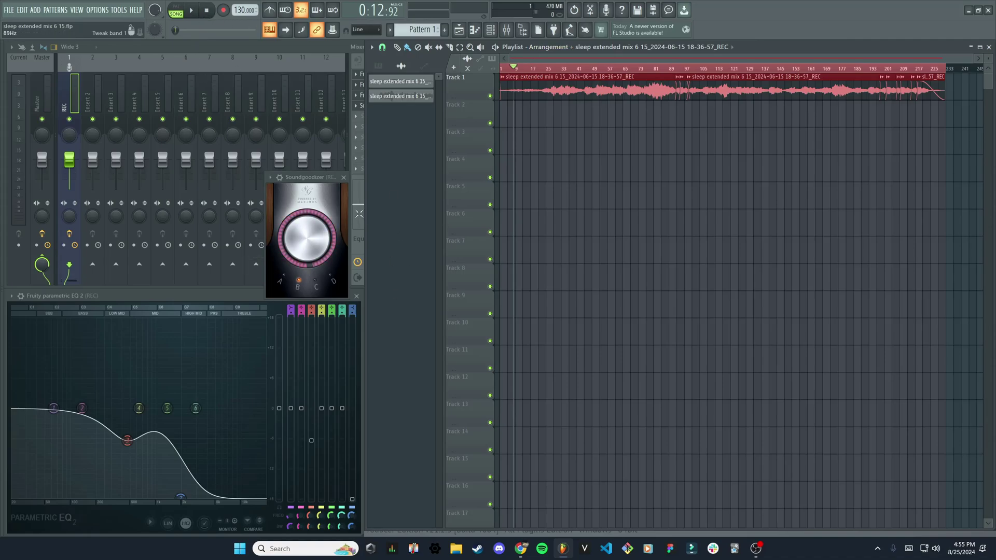
{"action": "left_click_drag", "start_coordinate": [314, 179], "coordinate": [408, 185]}
{"action": "key", "text": "space"}
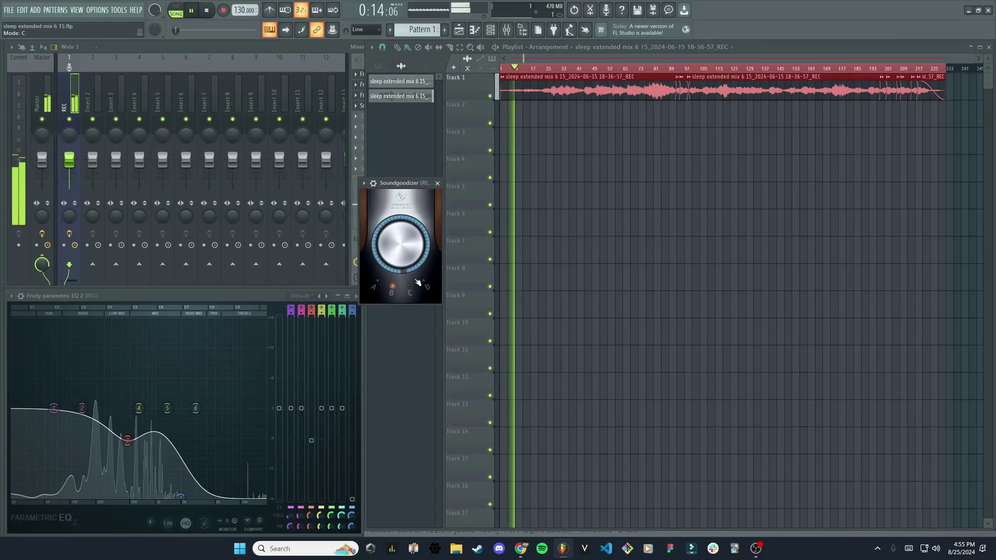
Audition Soundgoodizer modes C, D and A, return to mode B, and stop playback
{"action": "left_click", "coordinate": [411, 290]}
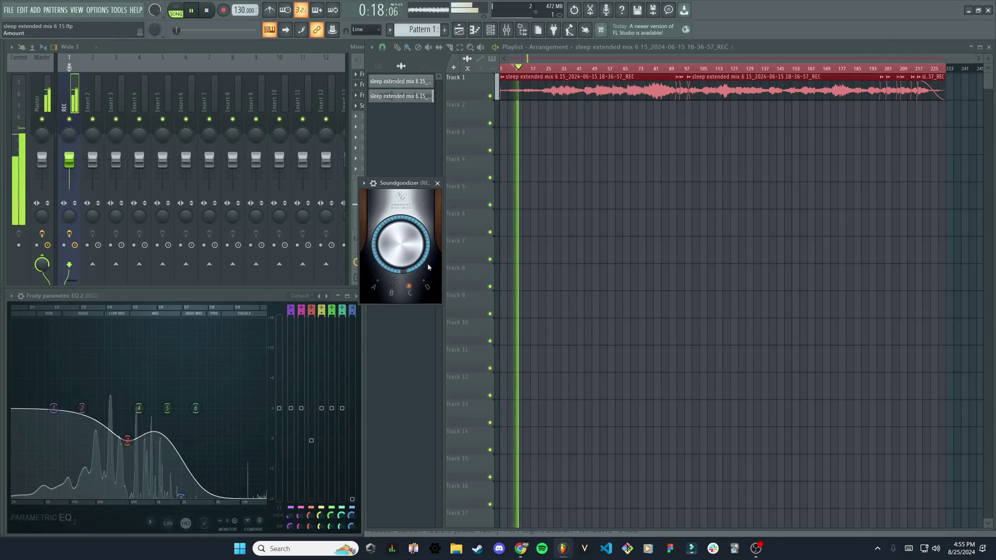
{"action": "left_click", "coordinate": [192, 13]}
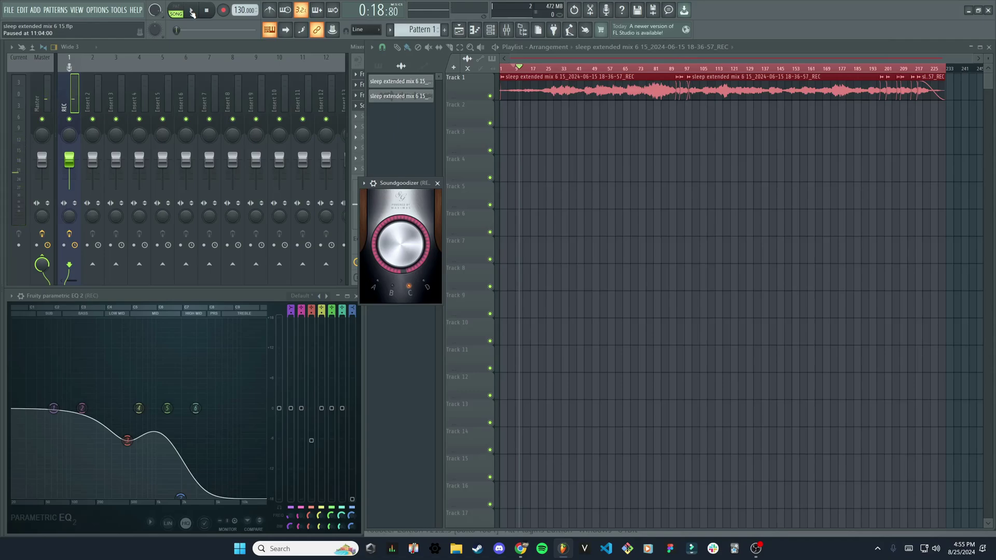
{"action": "left_click", "coordinate": [422, 292]}
{"action": "left_click", "coordinate": [191, 10]}
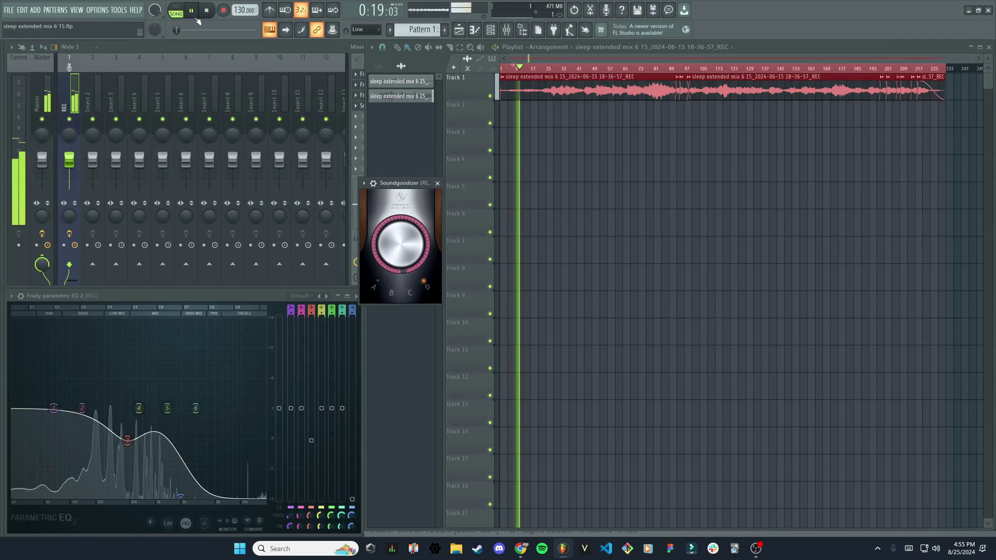
{"action": "left_click", "coordinate": [374, 288]}
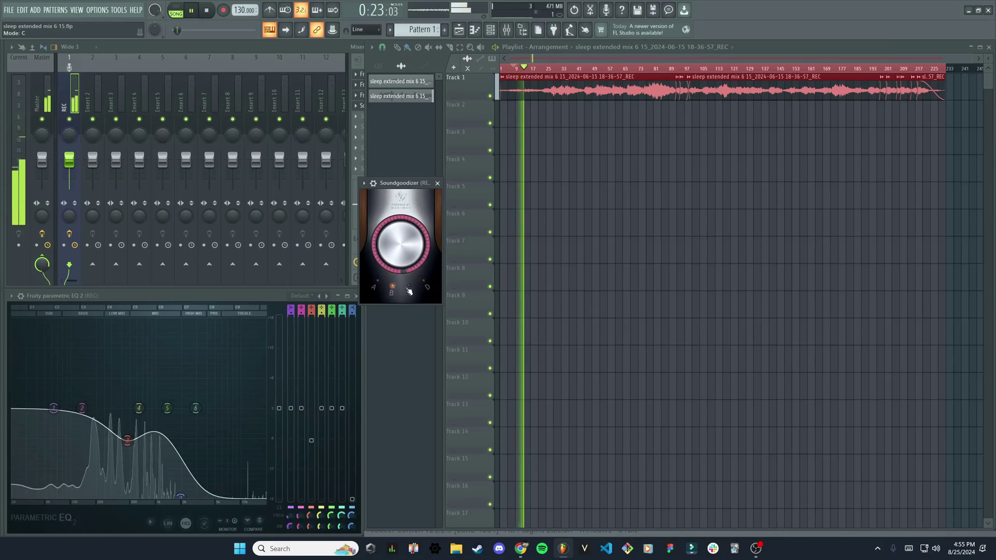
{"action": "left_click", "coordinate": [392, 285]}
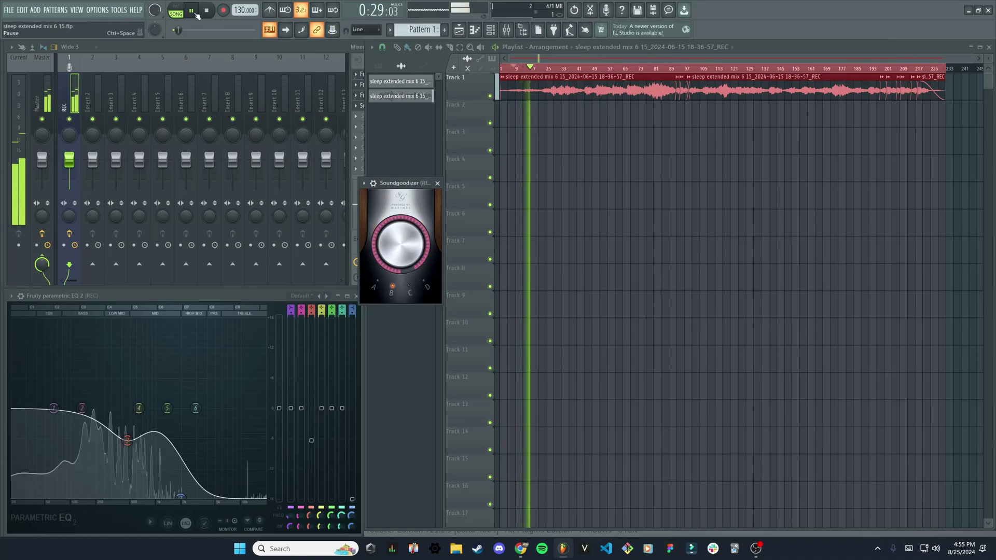
{"action": "key", "text": "space"}
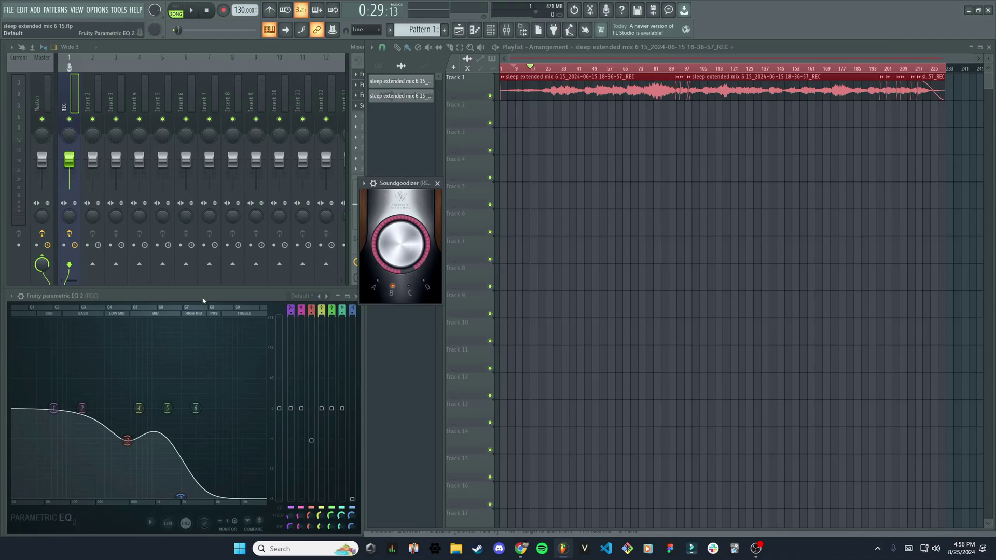
Load the legacy Fruity Parametric EQ into REC insert slot 5, close its window, and refocus Soundgoodizer
{"action": "left_click", "coordinate": [358, 115]}
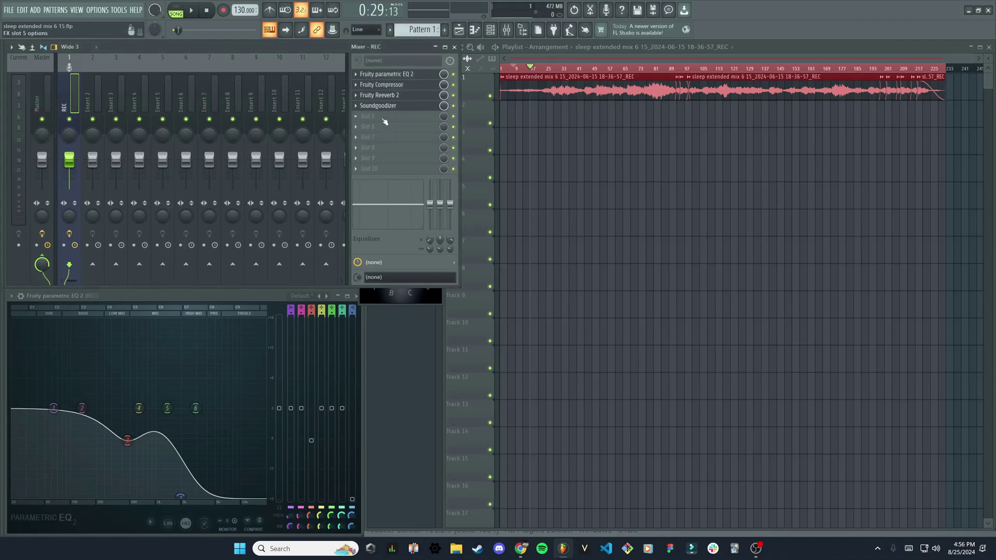
{"action": "left_click", "coordinate": [384, 116]}
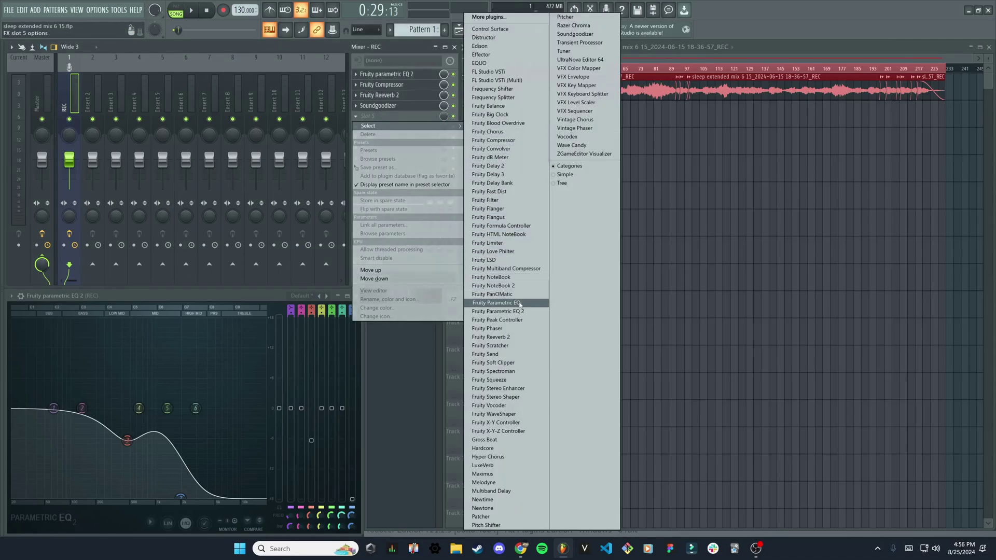
{"action": "left_click", "coordinate": [498, 303]}
{"action": "left_click_drag", "start_coordinate": [65, 83], "coordinate": [556, 172]}
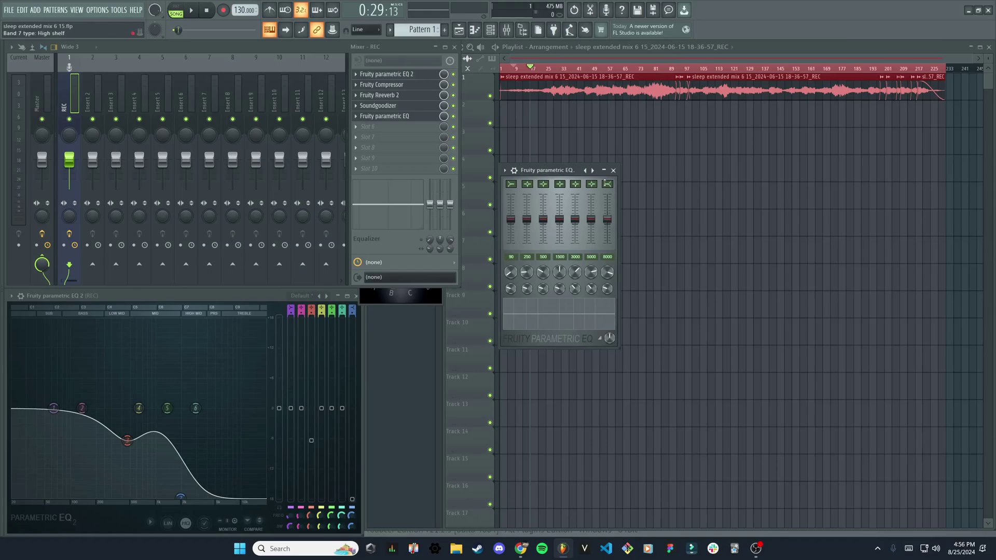
{"action": "left_click", "coordinate": [613, 170]}
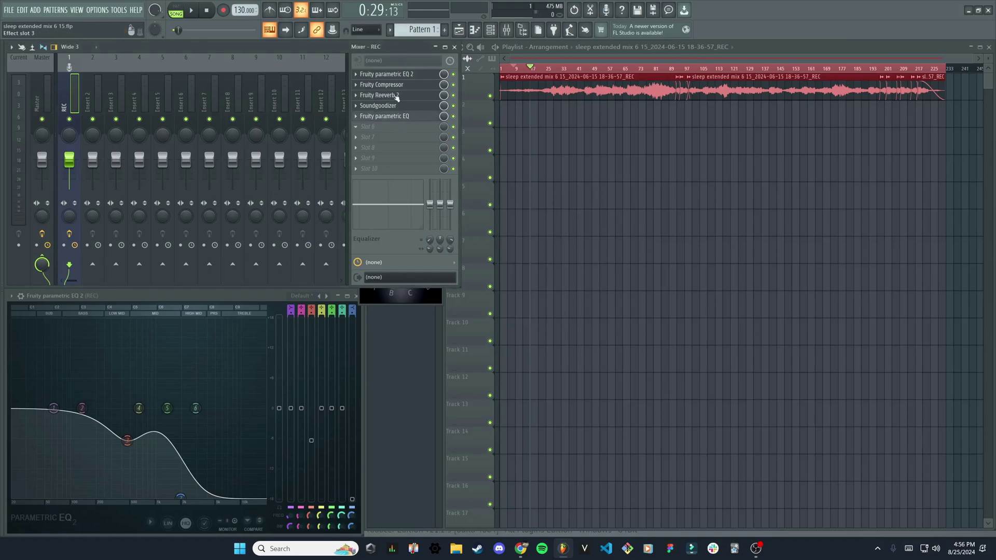
{"action": "left_click", "coordinate": [411, 303]}
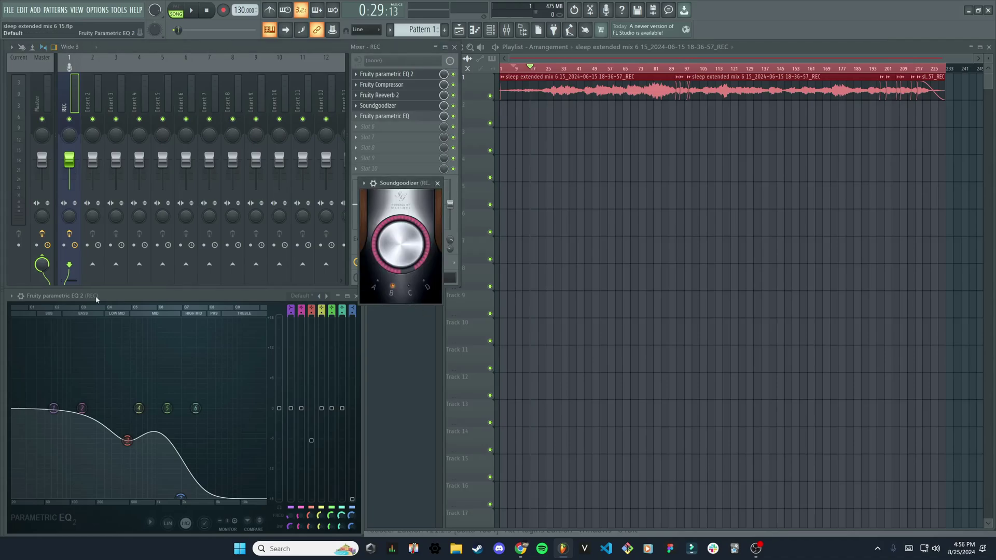